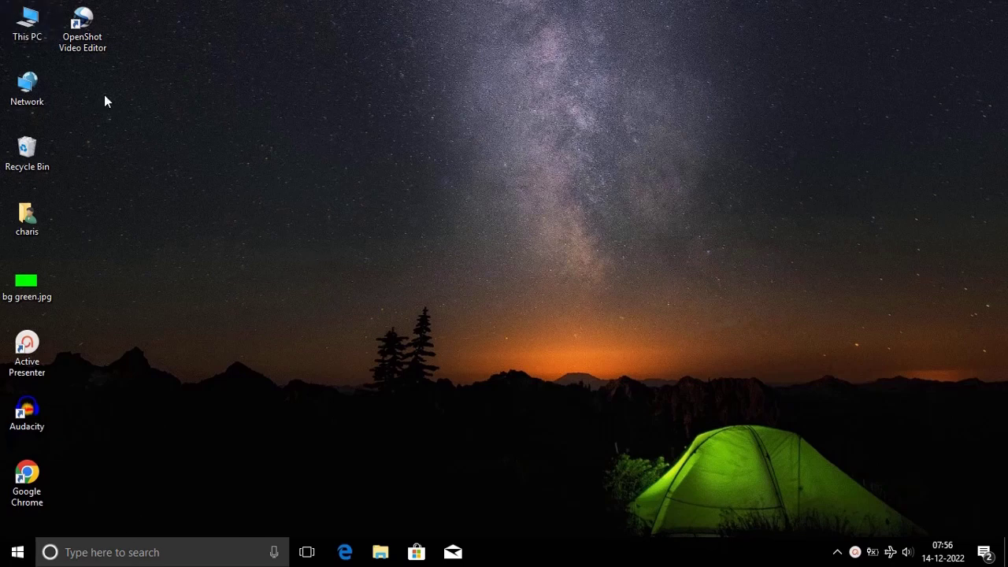
# Step: Open This PC from the desktop to view the computer's drives
pyautogui.click(29, 31)
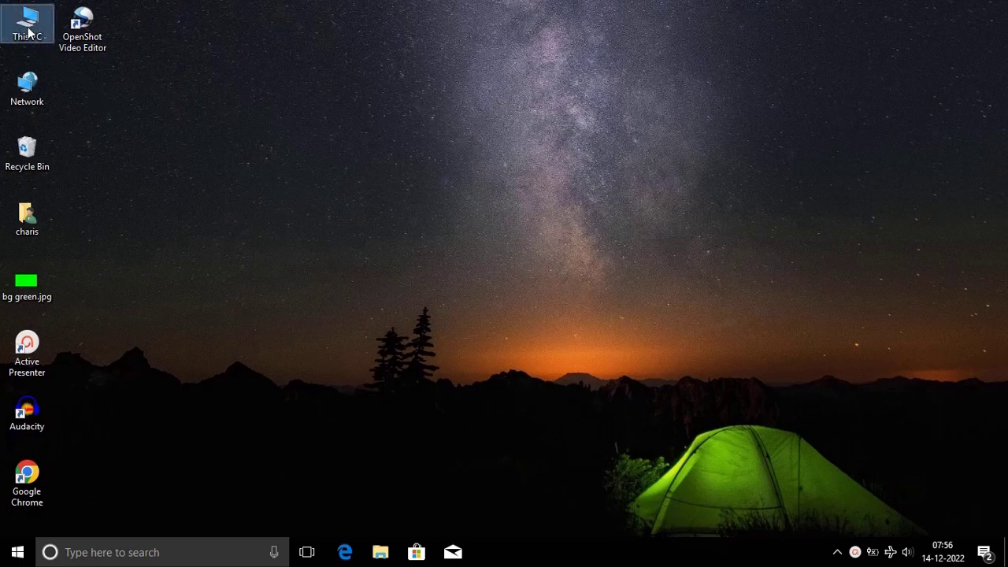
pyautogui.doubleClick(29, 32)
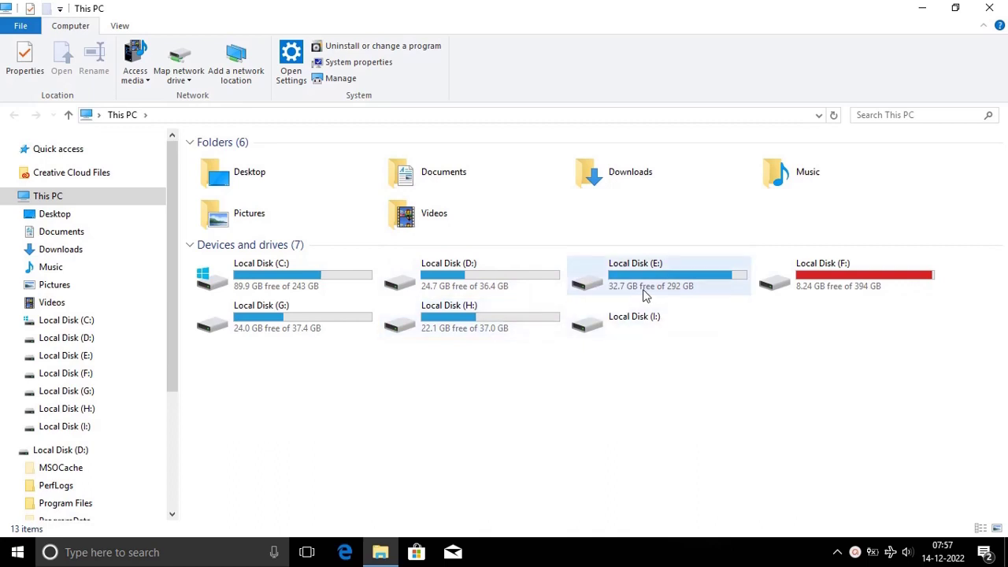
# Step: Try opening Local Disk (I:) and dismiss the 'Location is not available' corruption error
pyautogui.click(608, 337)
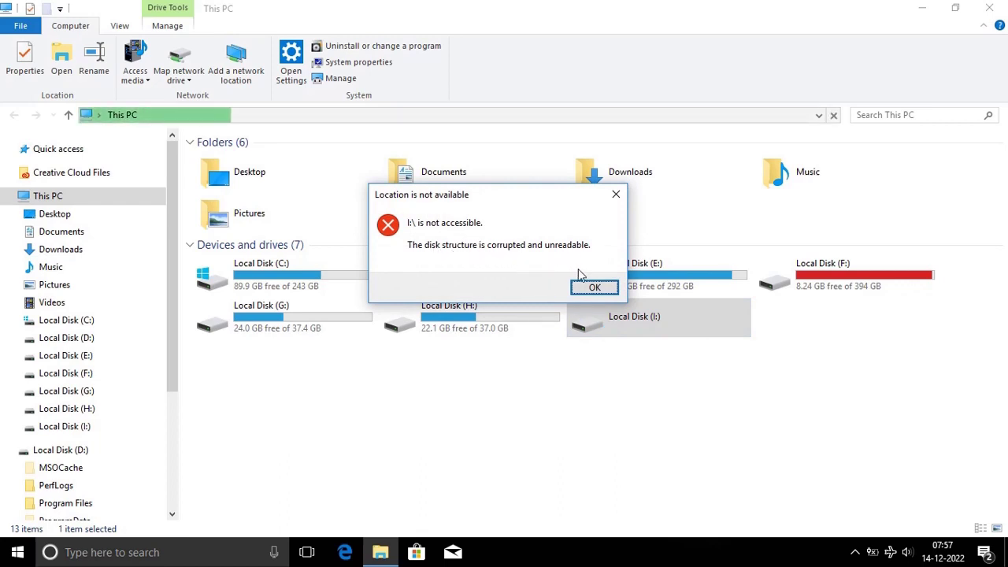
pyautogui.click(589, 289)
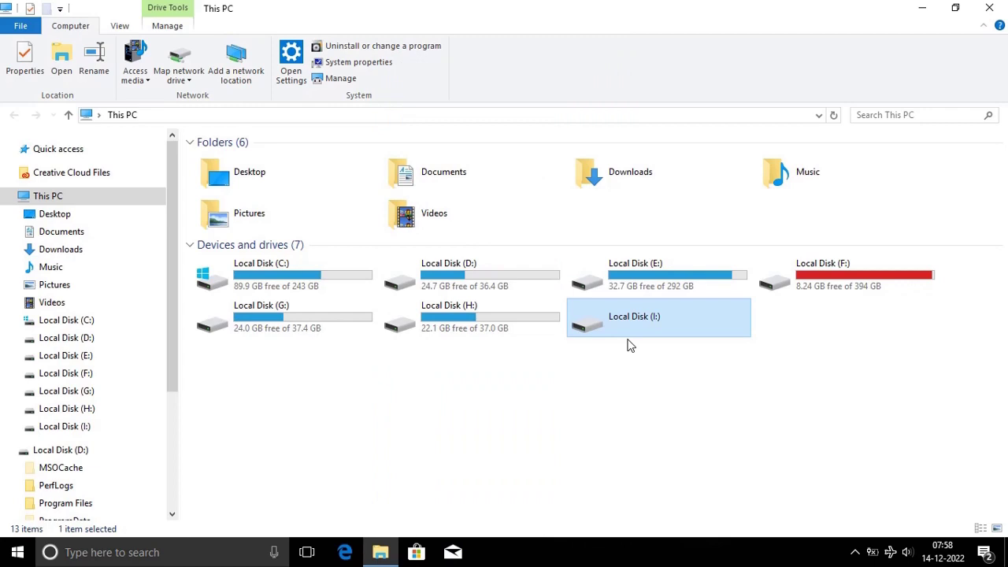
# Step: Open Local Disk (I:) Properties, showing no file system and 0 bytes capacity, centred on screen
pyautogui.rightClick(621, 331)
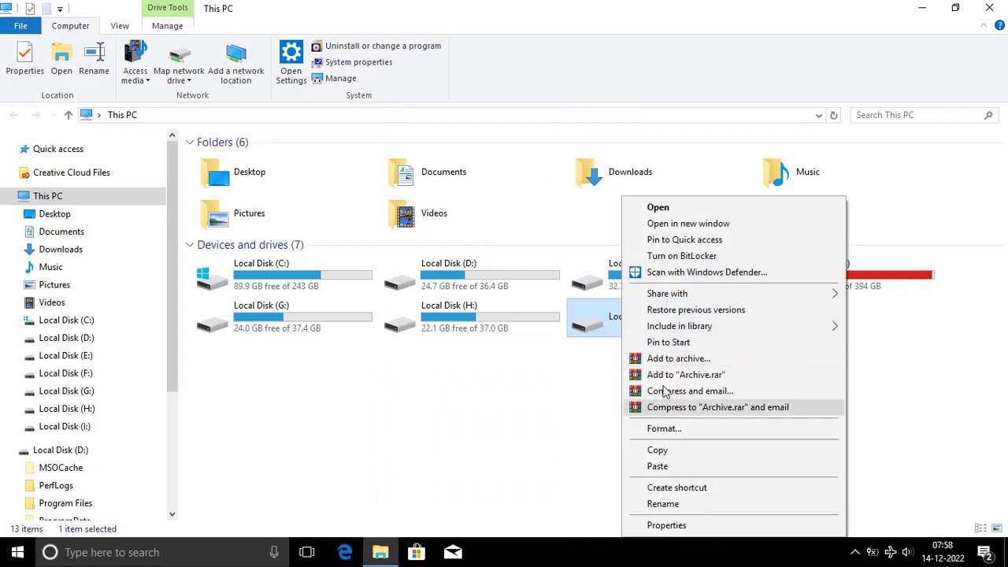
pyautogui.click(667, 527)
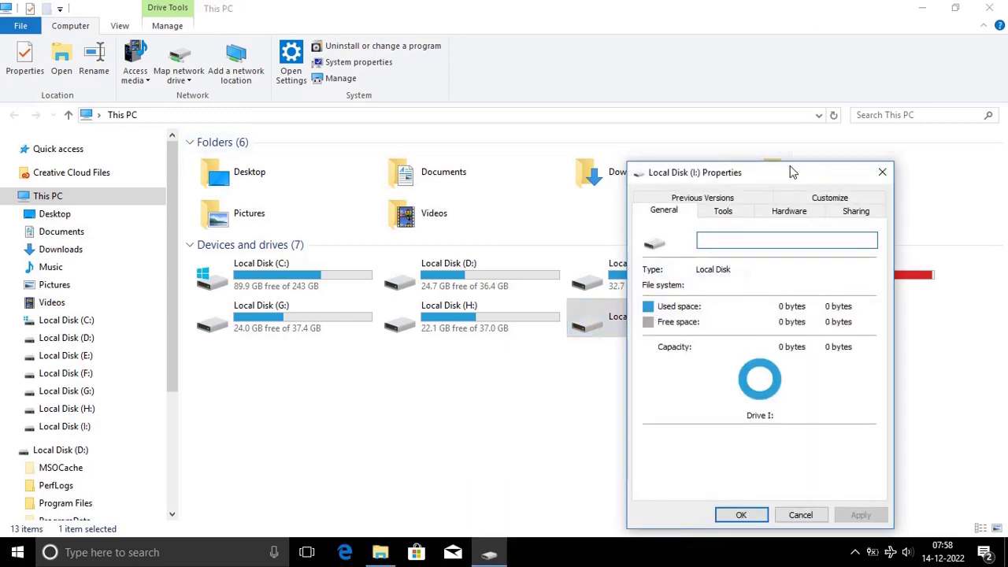
pyautogui.moveTo(792, 178); pyautogui.dragTo(516, 115)
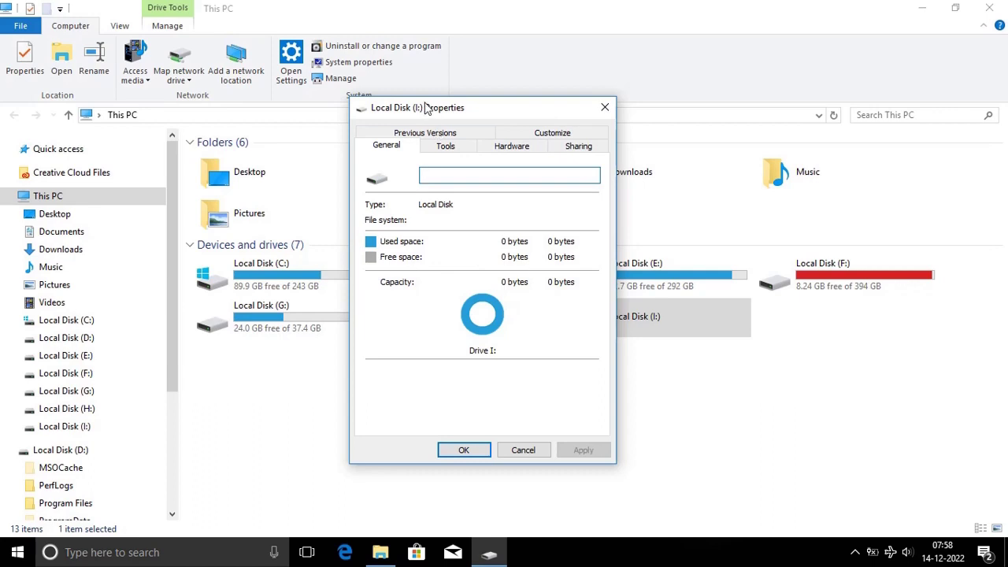
# Step: Run the Tools error check on drive I:, dismiss the access failure, and close Properties
pyautogui.click(446, 148)
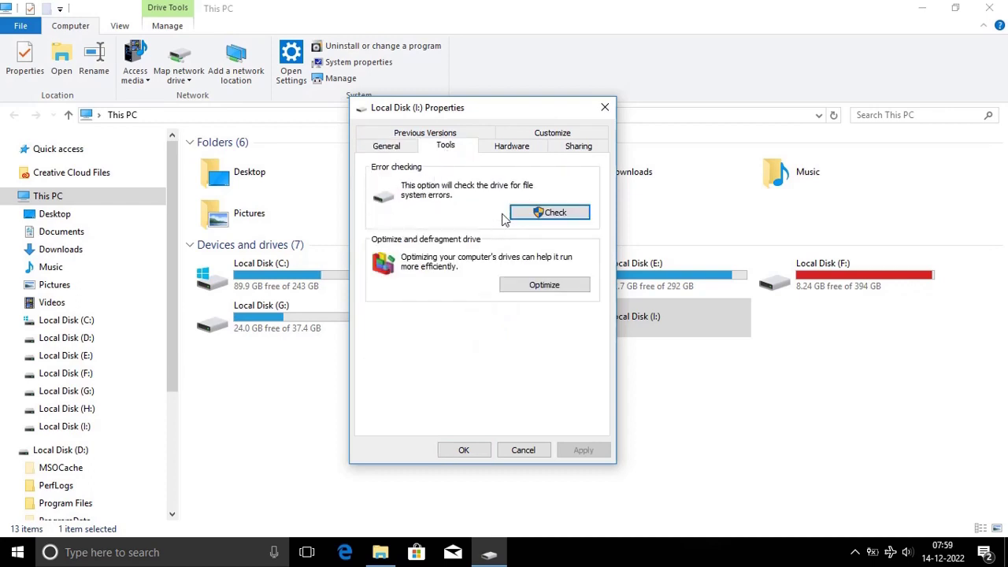
pyautogui.click(539, 214)
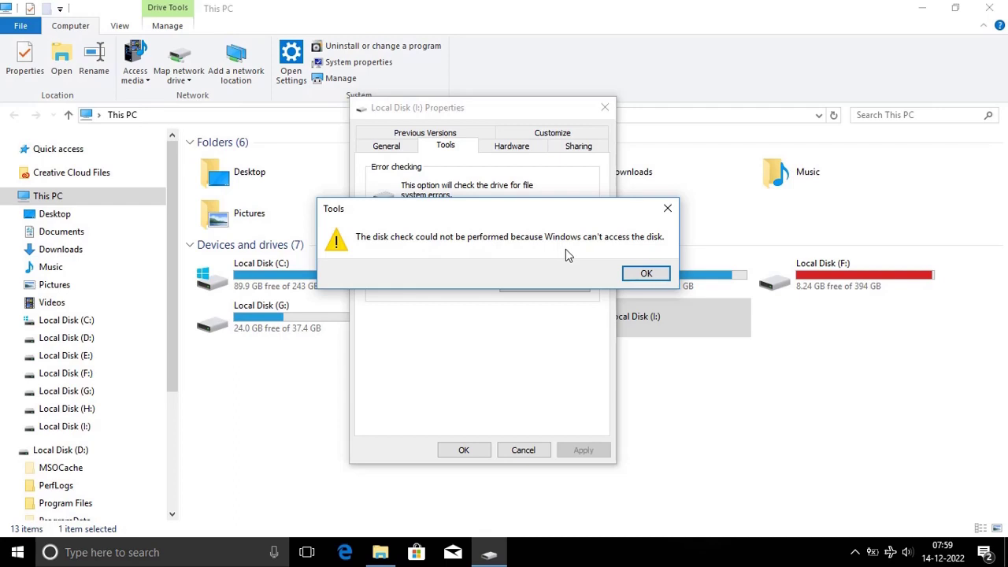
pyautogui.click(644, 275)
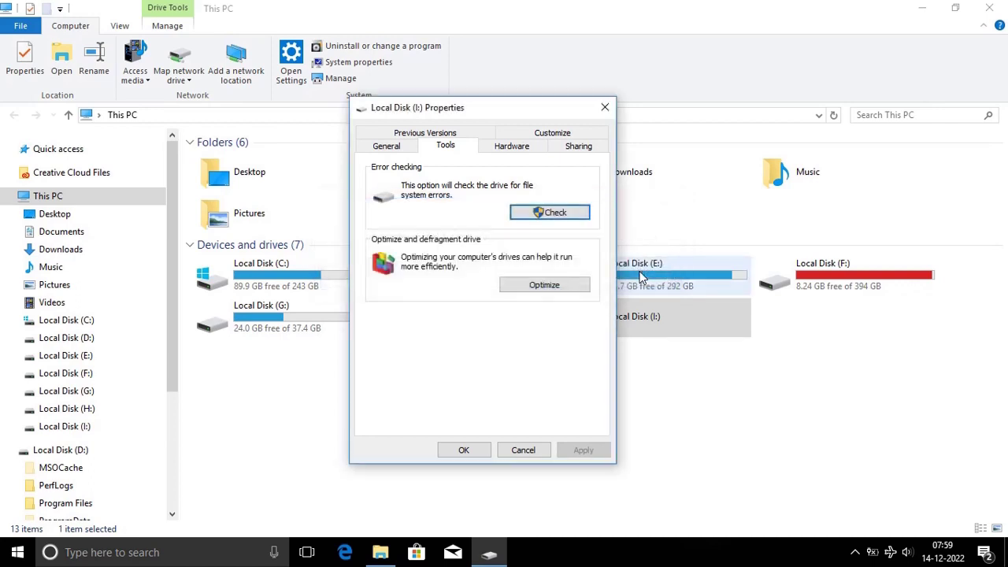
pyautogui.click(462, 451)
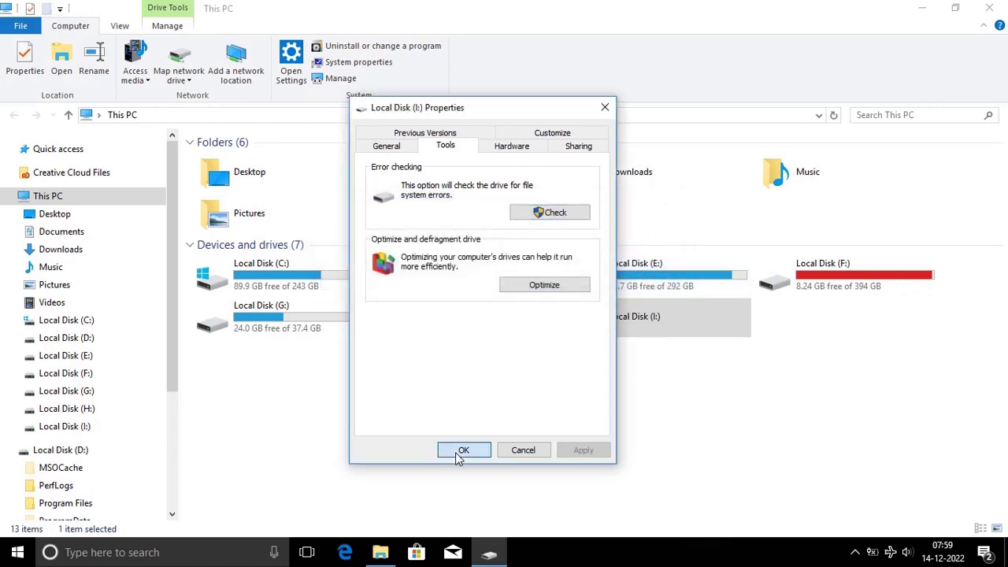
pyautogui.click(650, 413)
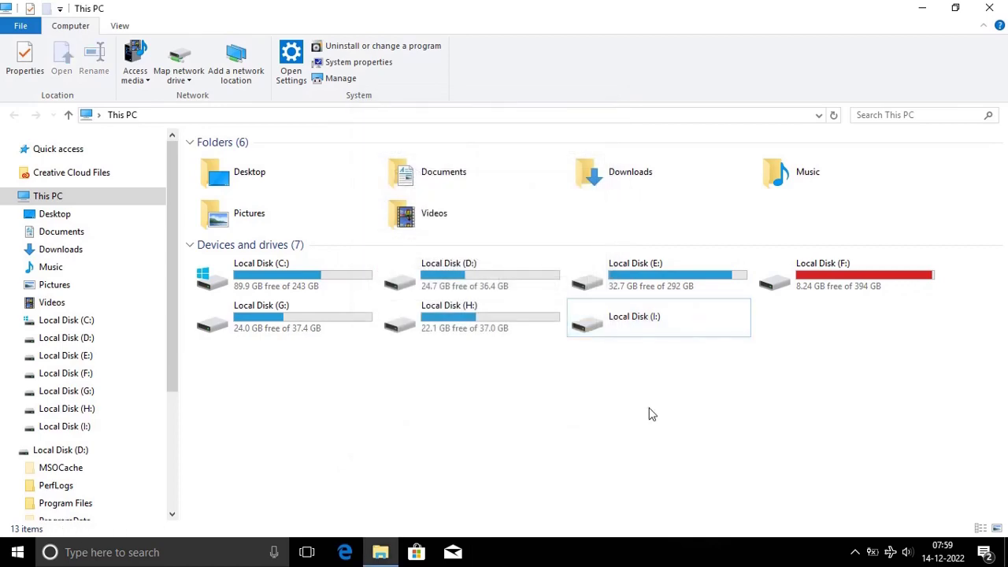
# Step: Close File Explorer and choose Manage on the This PC desktop icon
pyautogui.click(991, 8)
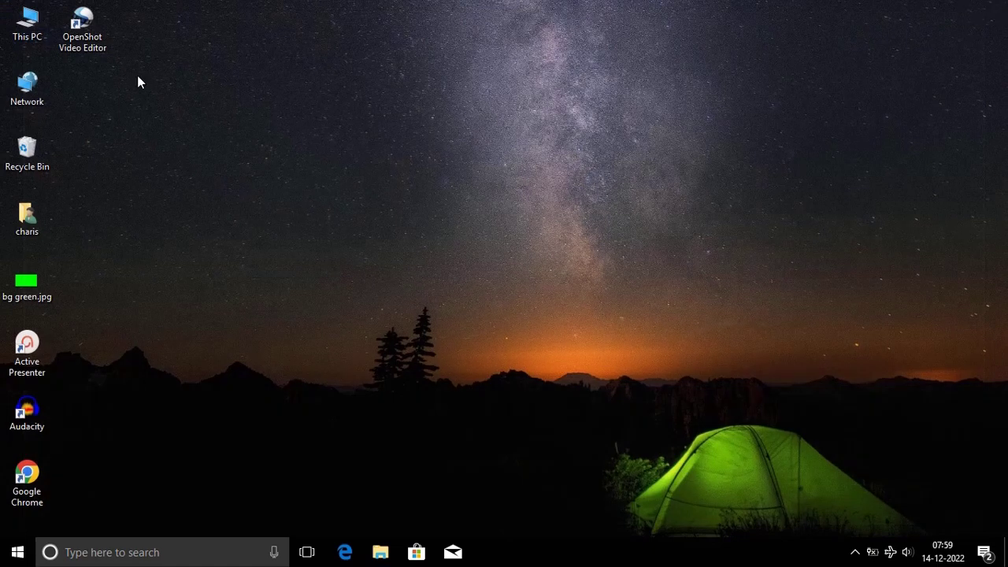
pyautogui.click(11, 31)
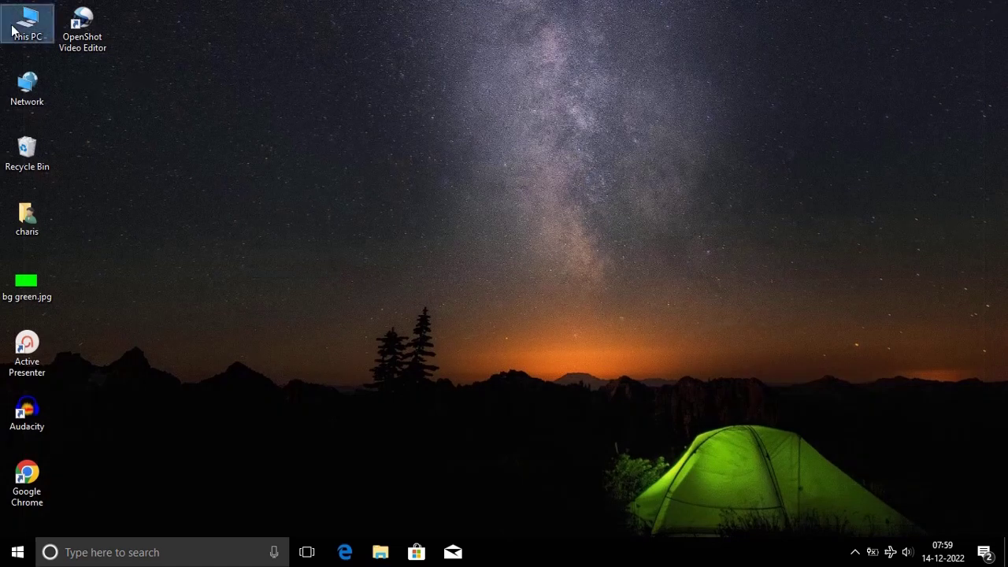
pyautogui.rightClick(32, 31)
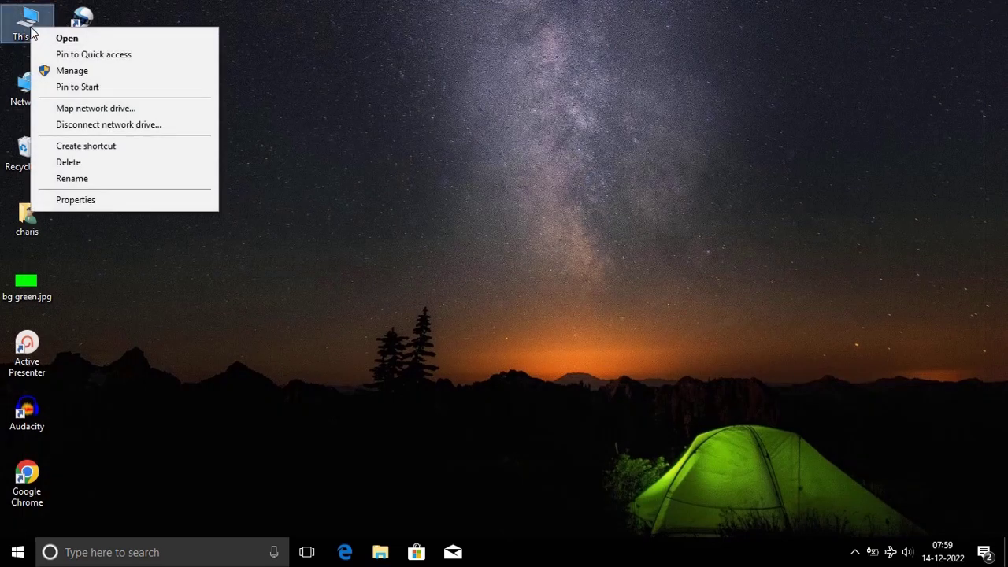
pyautogui.click(56, 69)
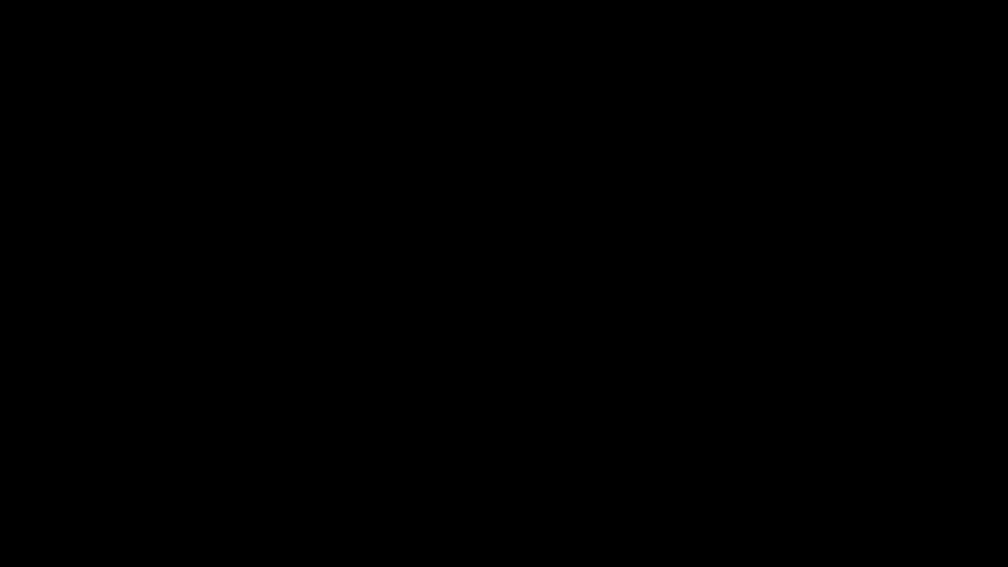
# Step: Approve the UAC prompt and go to Storage > Disk Management, showing I: as RAW
pyautogui.click(452, 368)
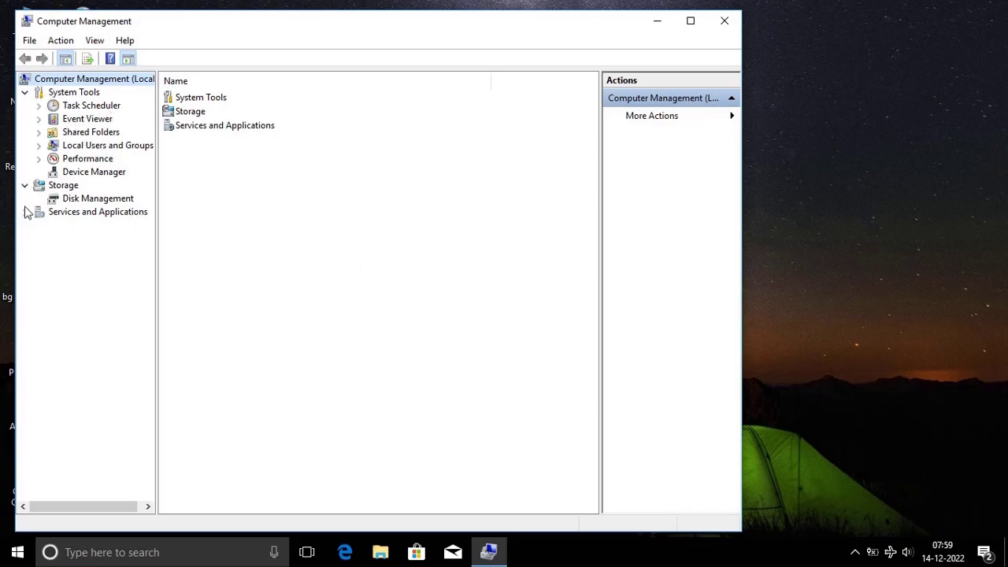
pyautogui.click(72, 198)
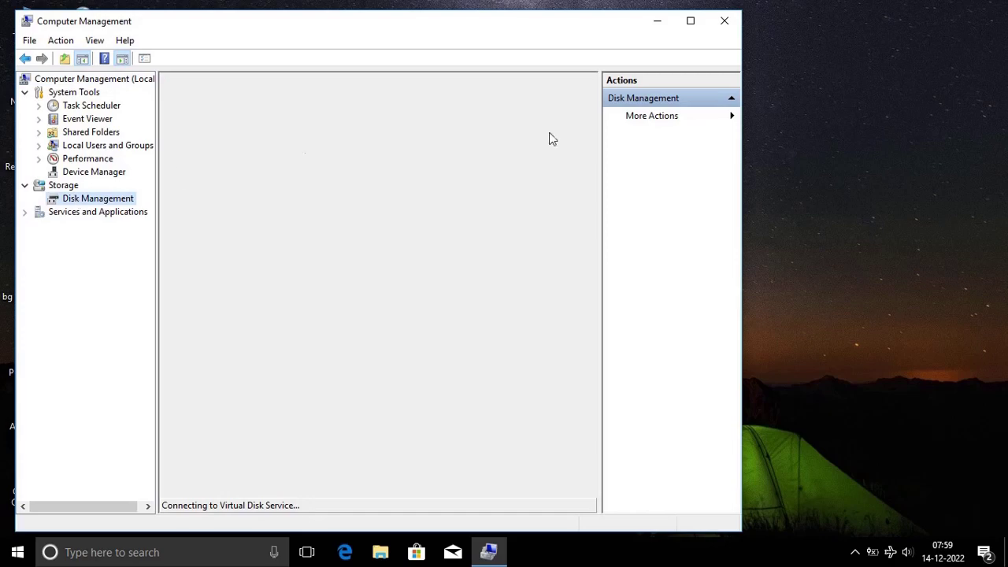
# Step: Maximize Computer Management and select the 38.21 GB RAW (I:) partition on Disk 1
pyautogui.click(690, 21)
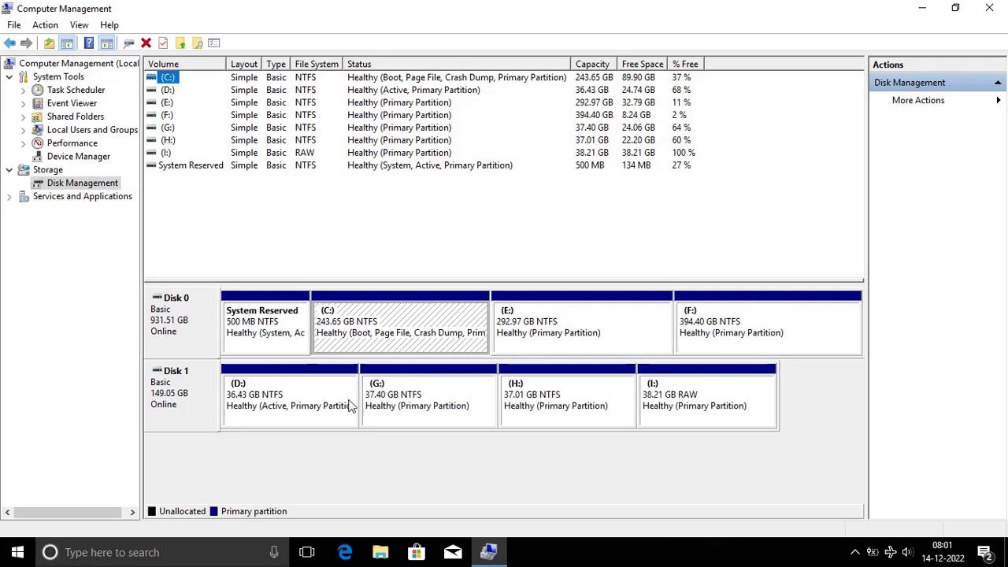
pyautogui.click(690, 405)
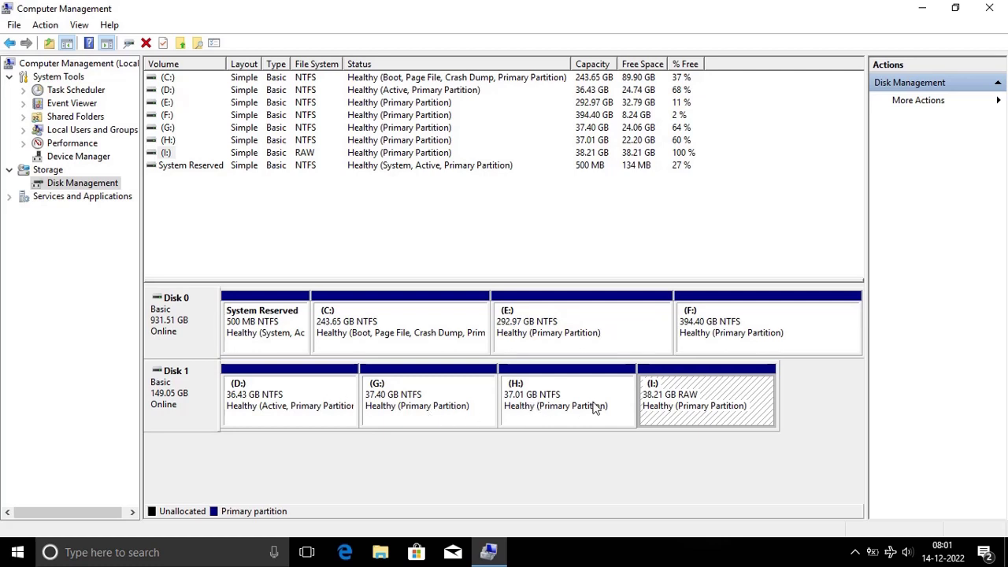
# Step: Open the (I:) partition's Properties from Disk Management and move the dialog into view
pyautogui.rightClick(687, 410)
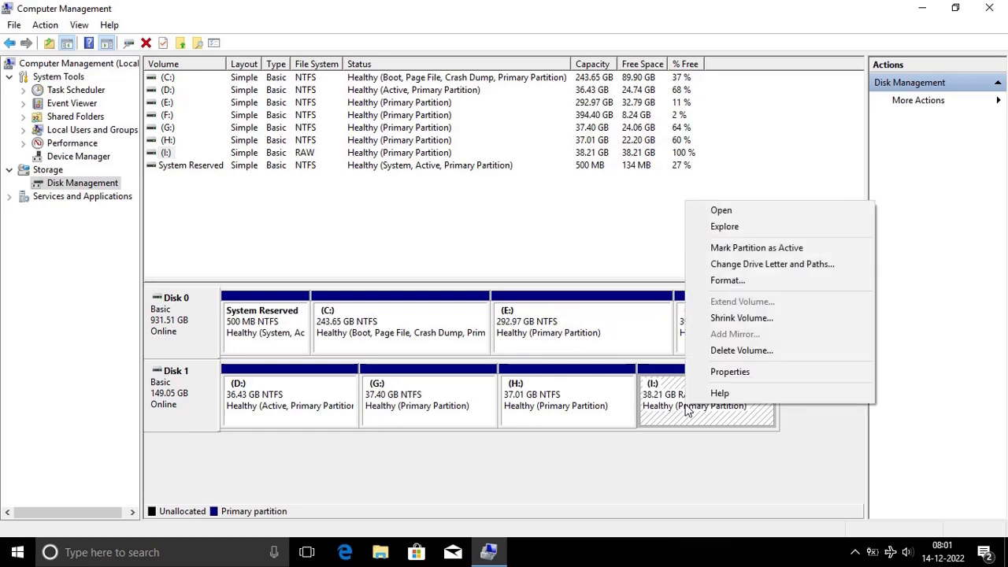
pyautogui.click(737, 374)
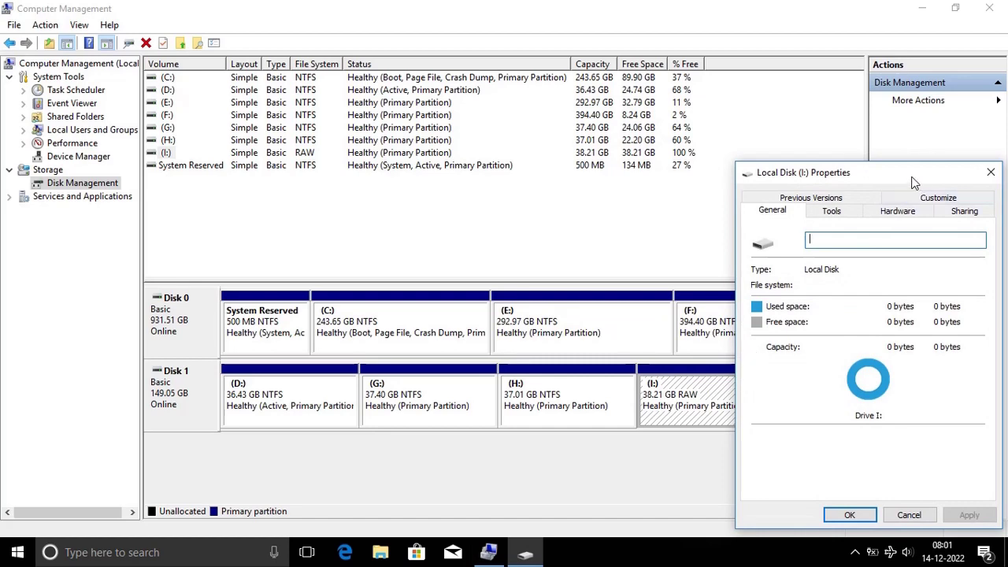
pyautogui.moveTo(914, 182); pyautogui.dragTo(517, 128)
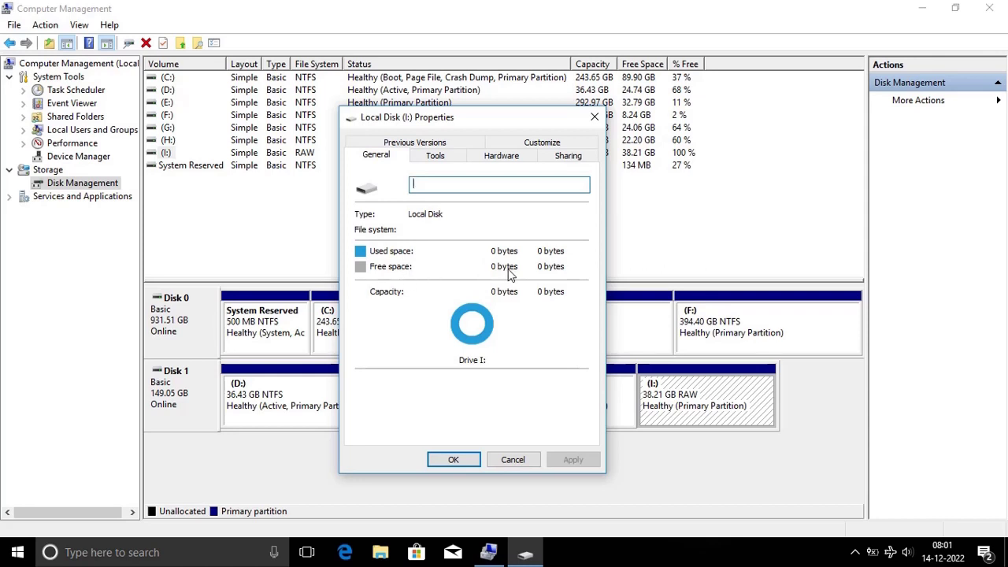
# Step: Run the Tools error check on I:, dismiss the failure, and close Properties and Computer Management
pyautogui.click(437, 155)
pyautogui.click(523, 223)
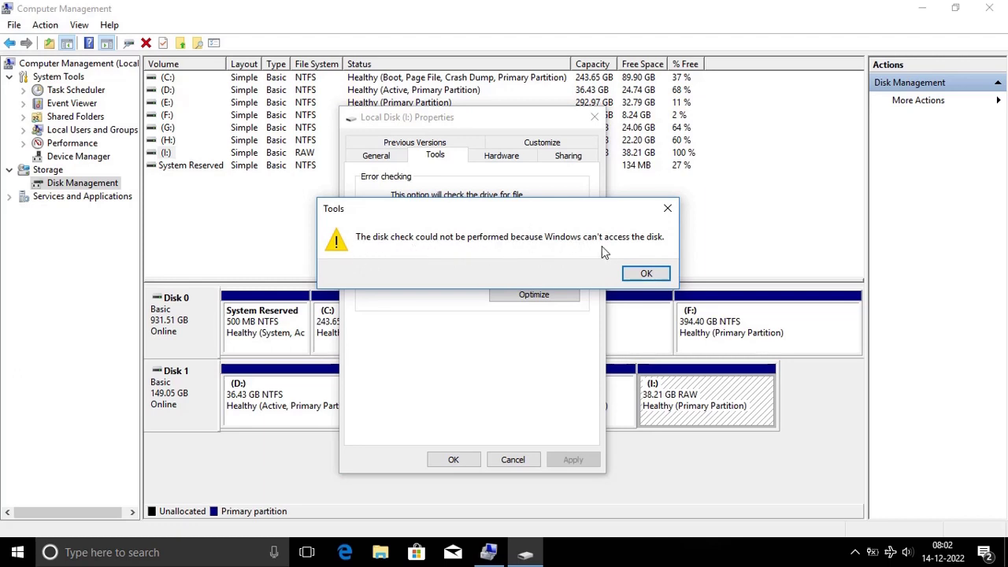
pyautogui.click(653, 274)
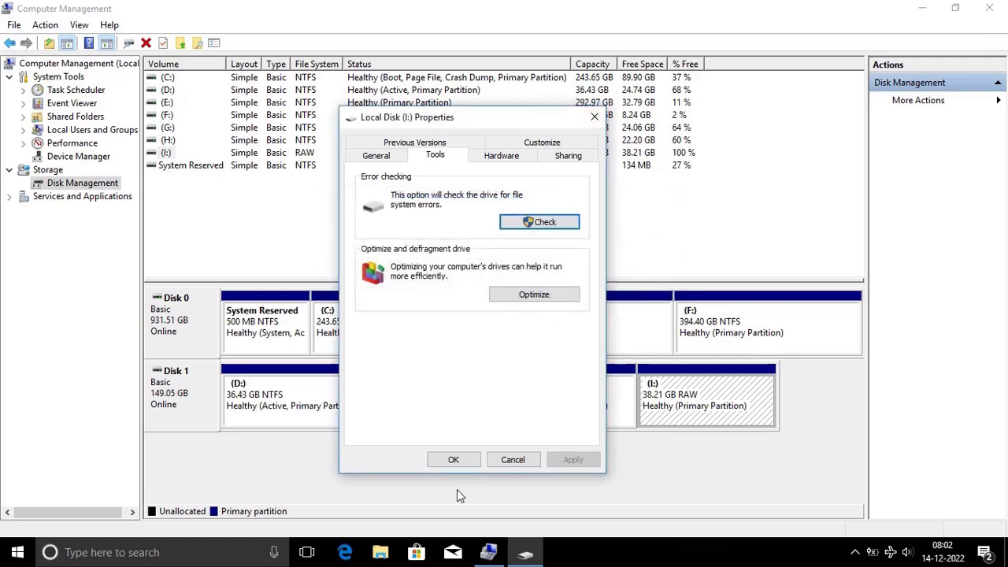
pyautogui.click(453, 459)
pyautogui.click(990, 8)
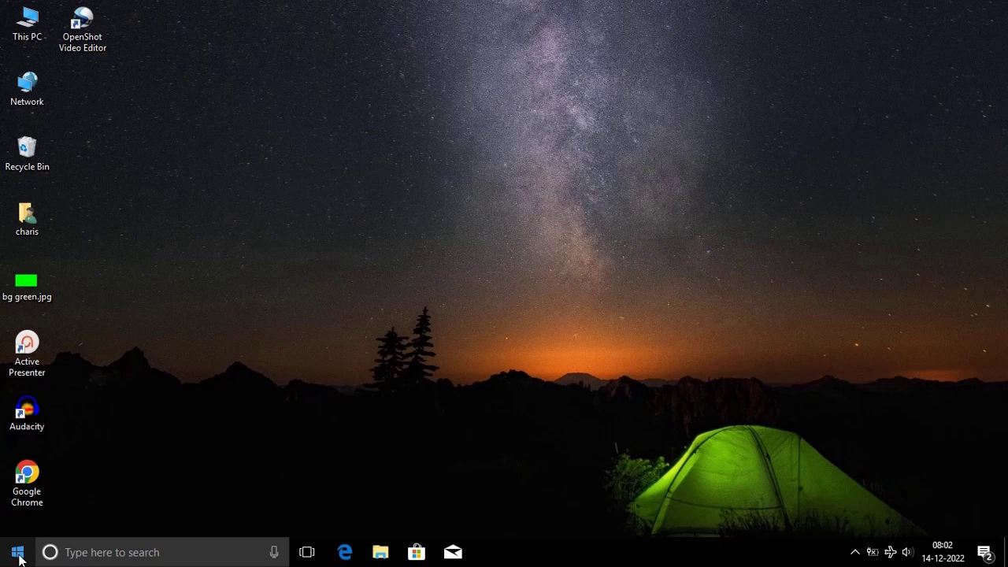
pyautogui.click(134, 551)
pyautogui.write('c')
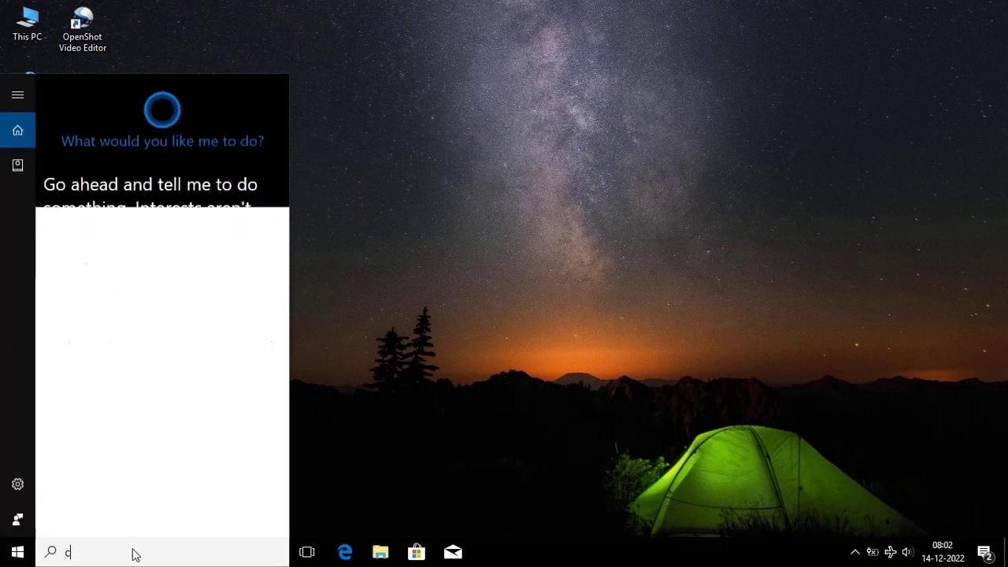
pyautogui.write('md')
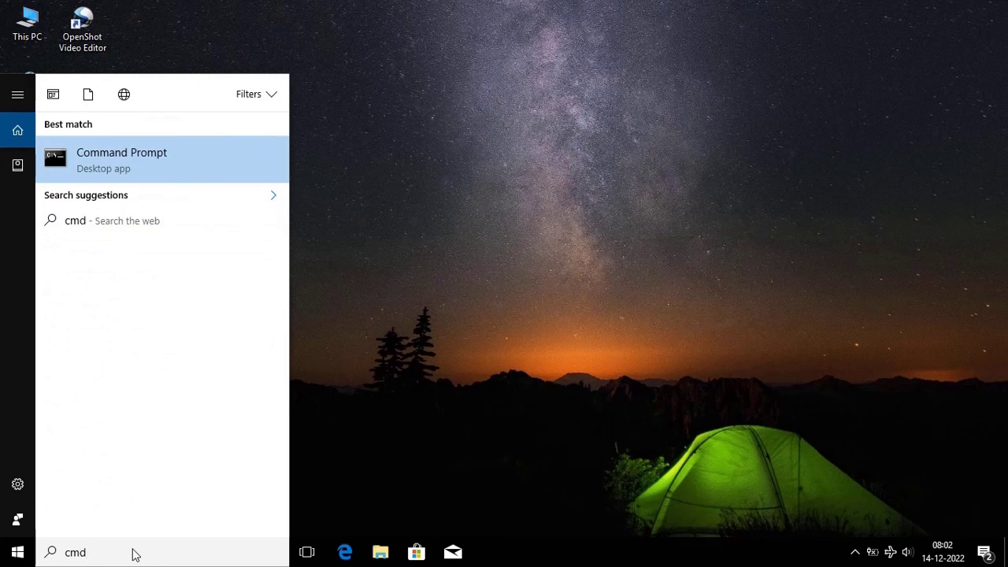
pyautogui.click(142, 158)
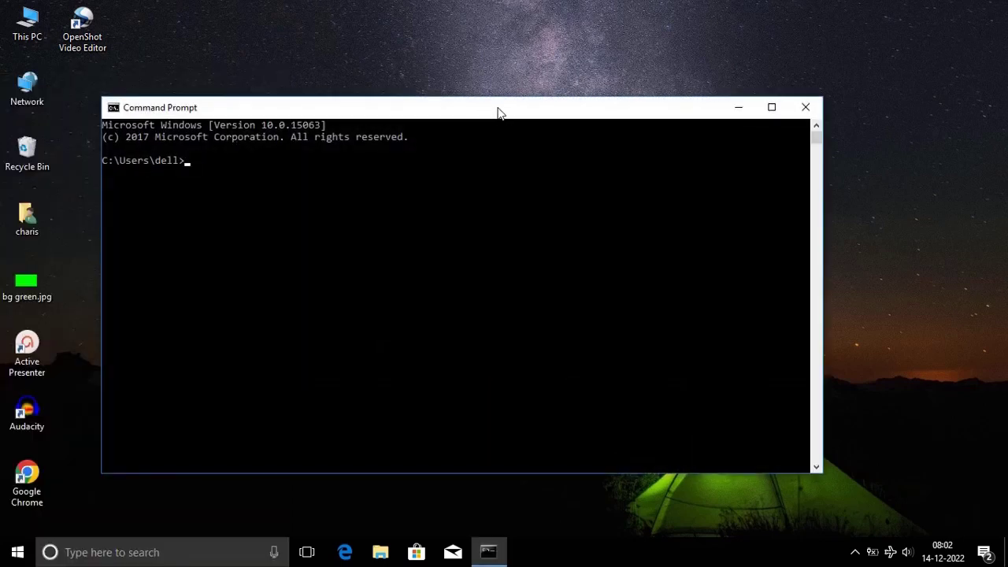
pyautogui.moveTo(498, 112); pyautogui.dragTo(541, 79)
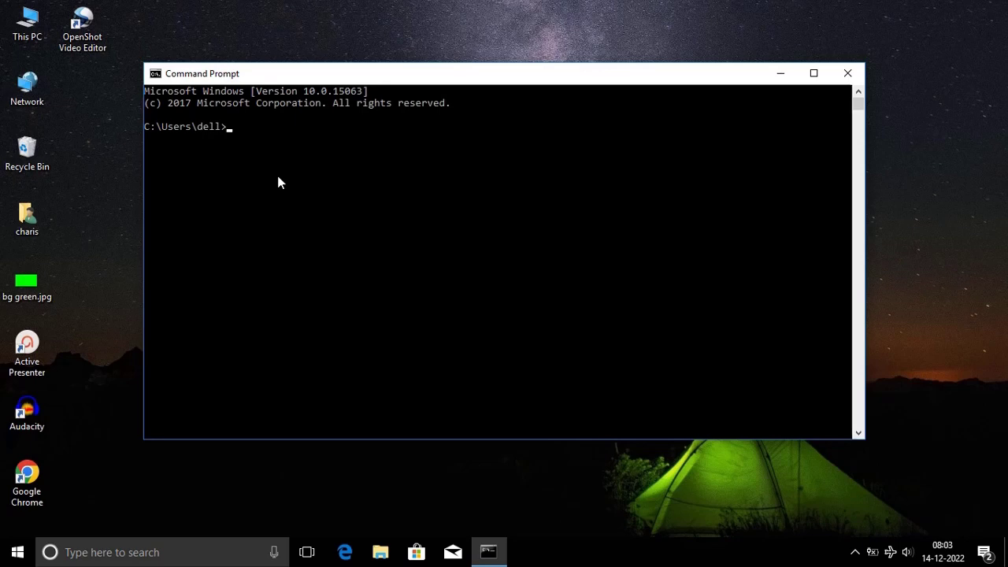
pyautogui.write('exit')
pyautogui.press('Return')
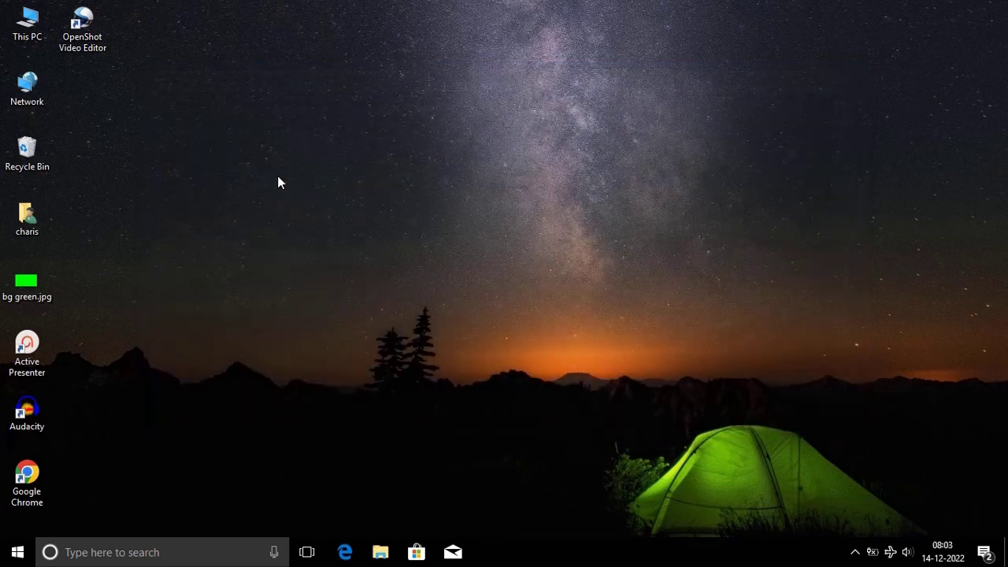
# Step: Search 'cmd', run Command Prompt as administrator, and centre its window
pyautogui.click(101, 553)
pyautogui.write('c')
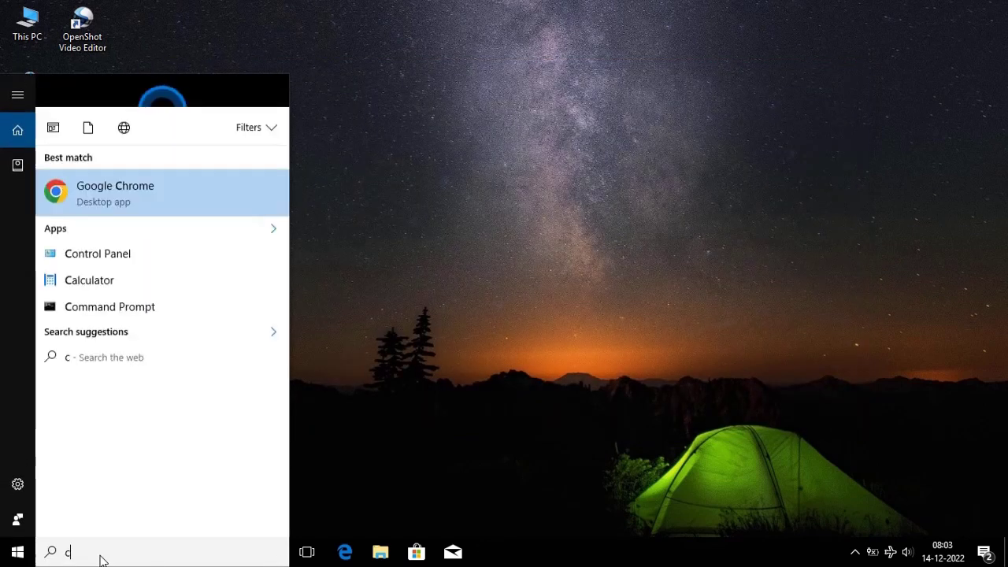
pyautogui.write('md')
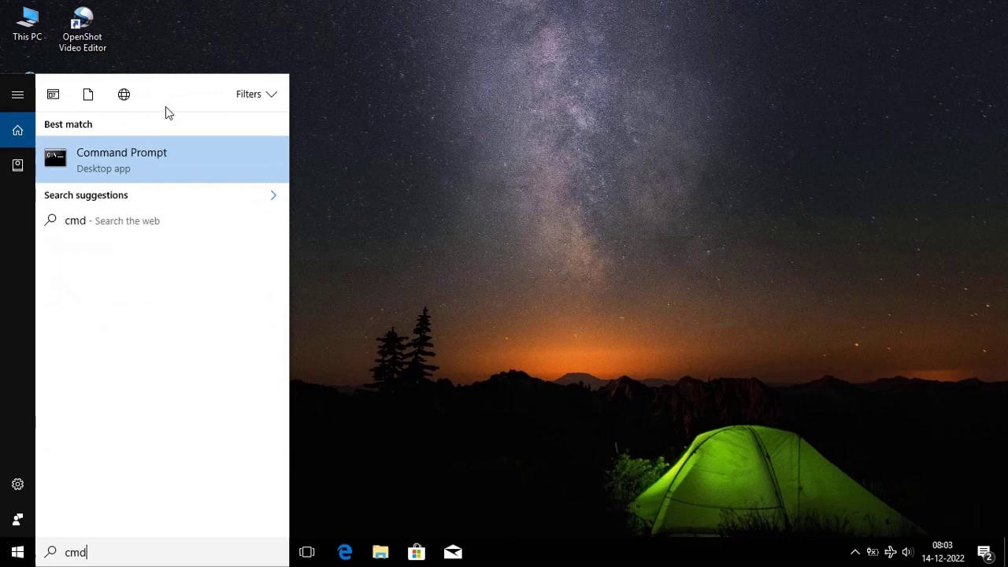
pyautogui.click(138, 164)
pyautogui.rightClick(138, 165)
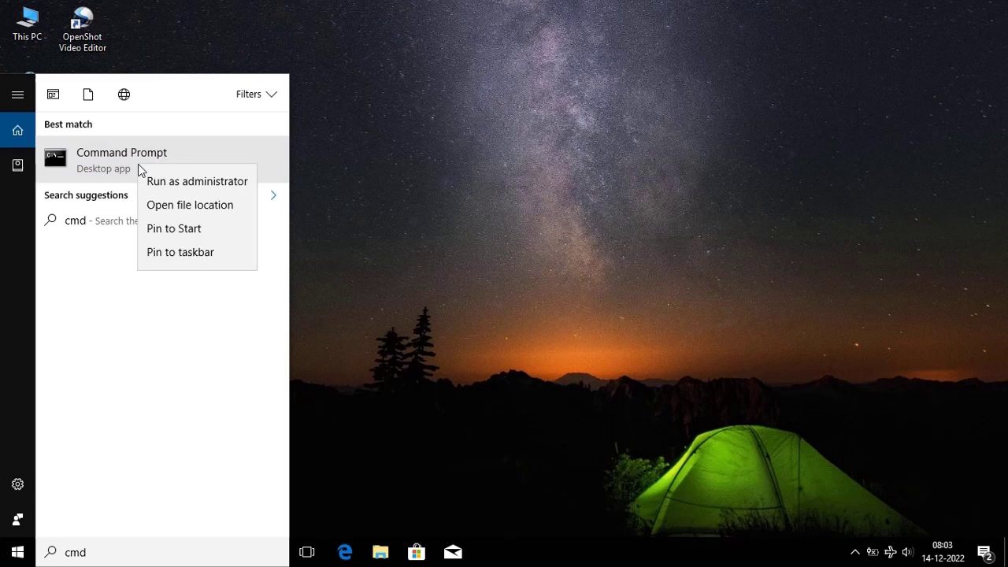
pyautogui.click(171, 188)
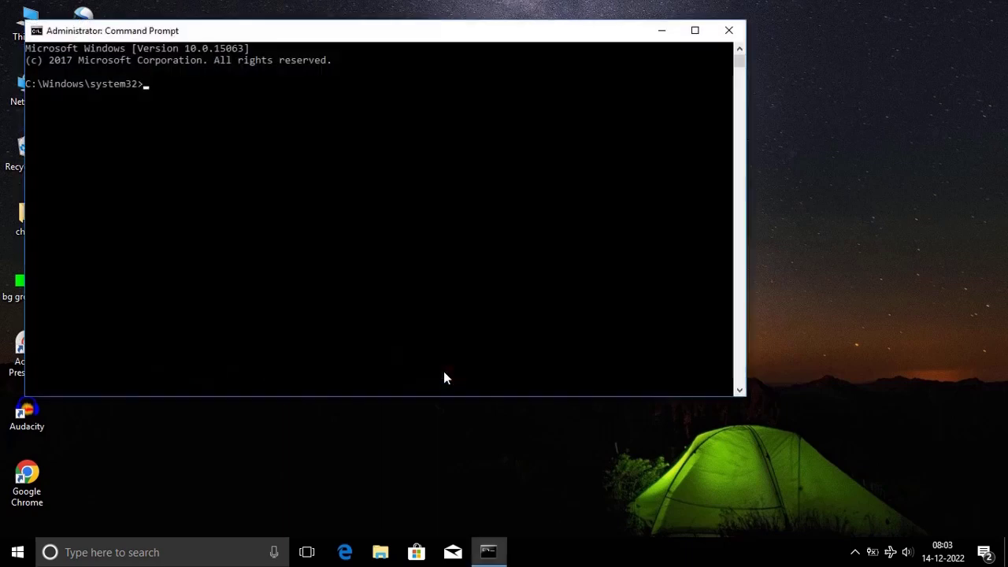
pyautogui.moveTo(411, 34); pyautogui.dragTo(553, 108)
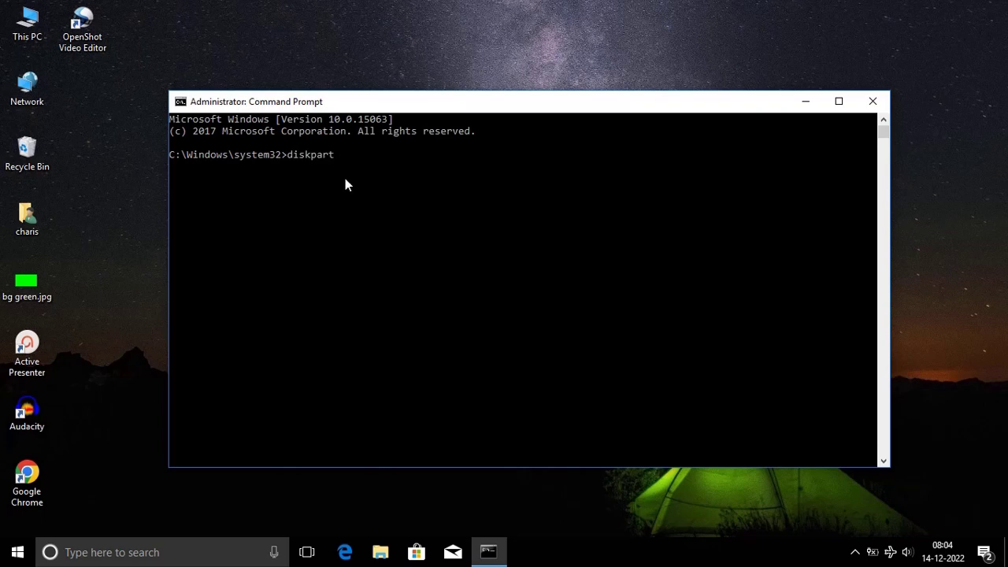
# Step: Start diskpart and run list disk, showing Disk 0 at 931 GB and Disk 1 at 149 GB
pyautogui.press('Return')
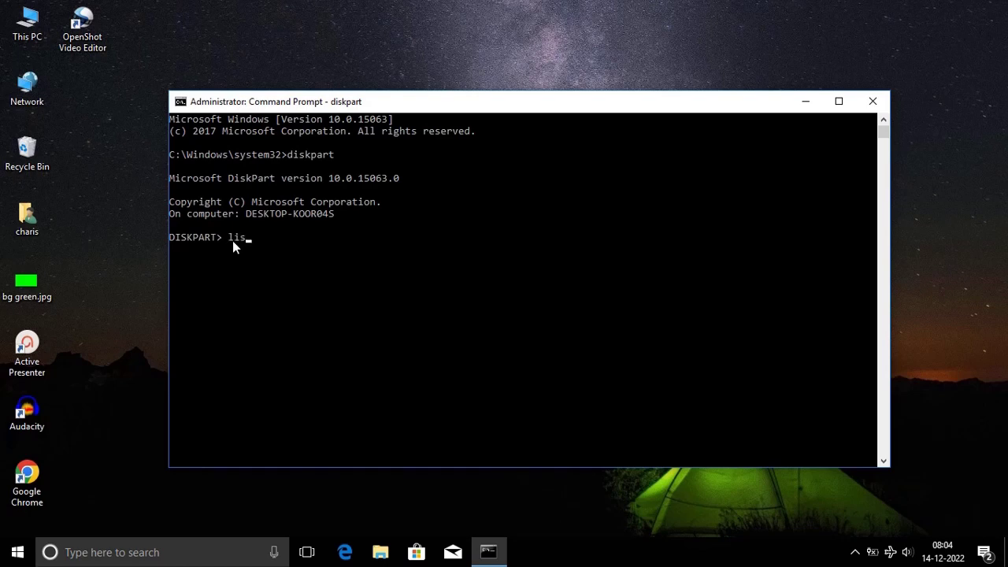
pyautogui.write('disk')
pyautogui.press('Return')
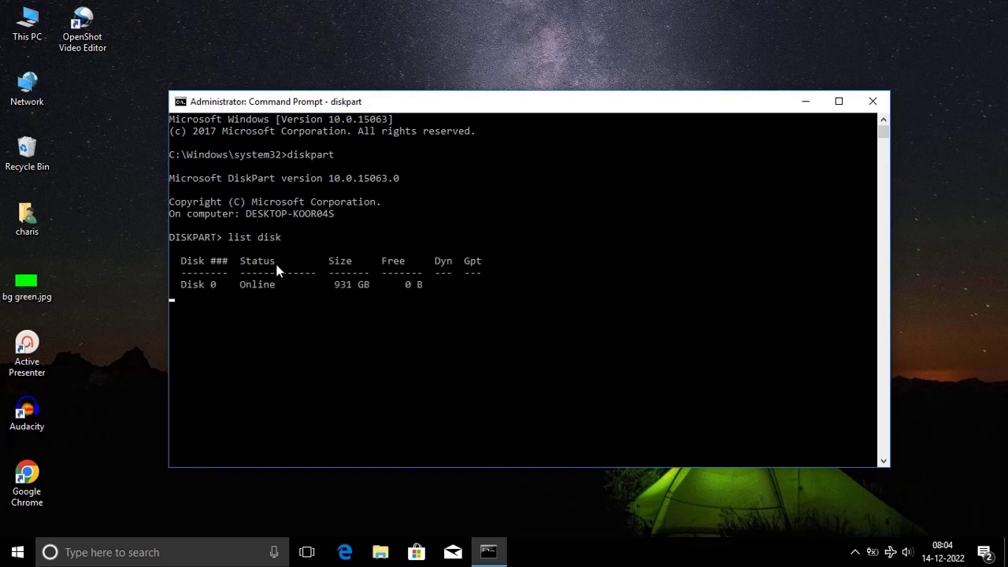